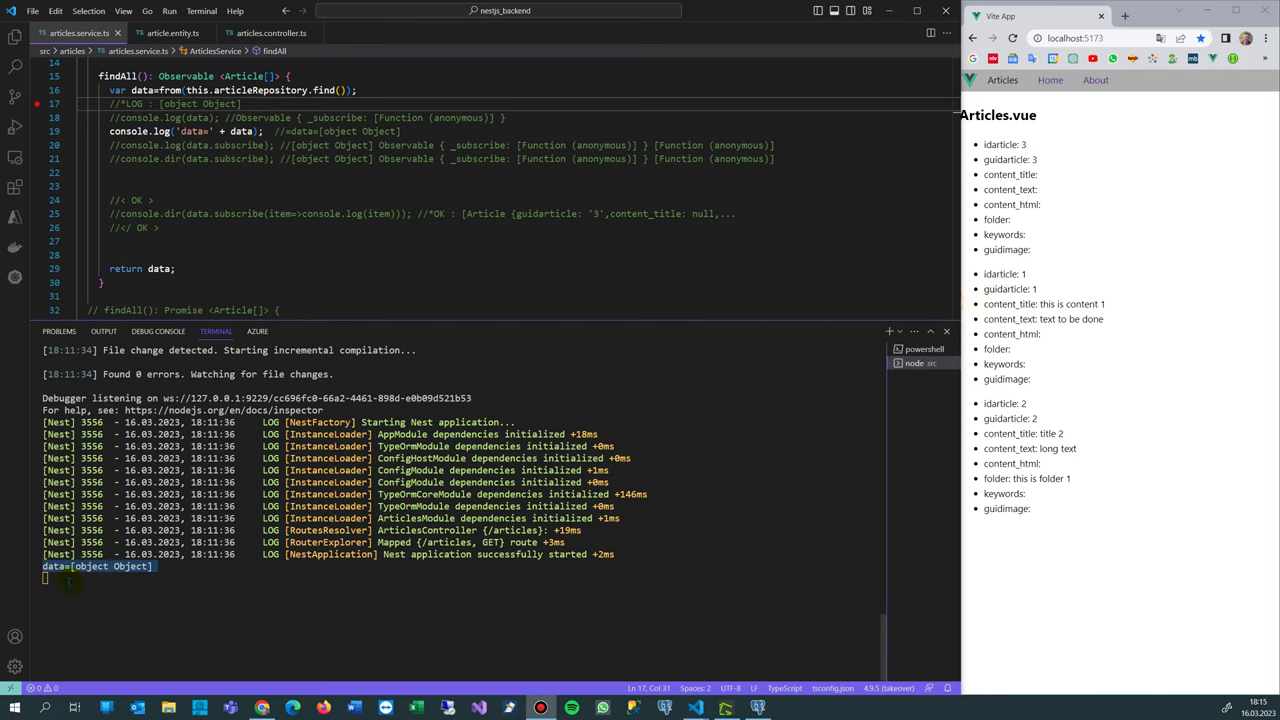
Step: Highlight the logged data=[object Object] output, the repository fetch line and the page's article list
drag(43, 567, 165, 567)
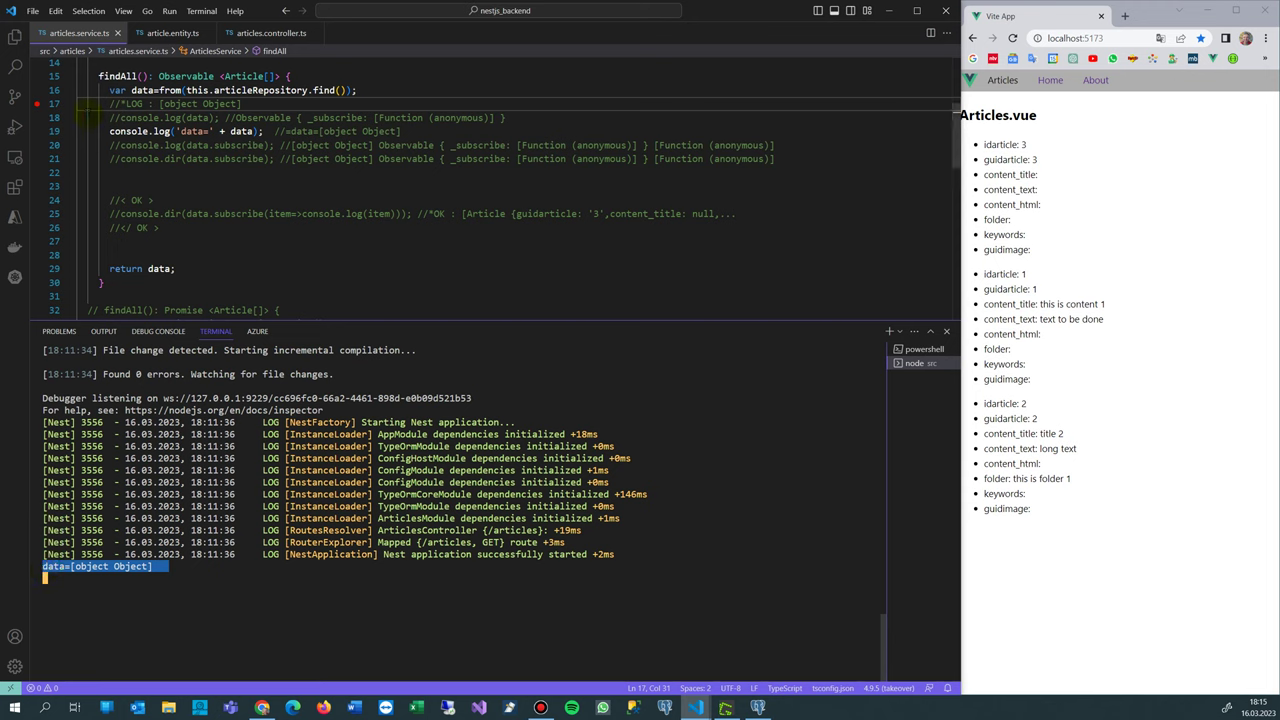
drag(110, 90, 356, 90)
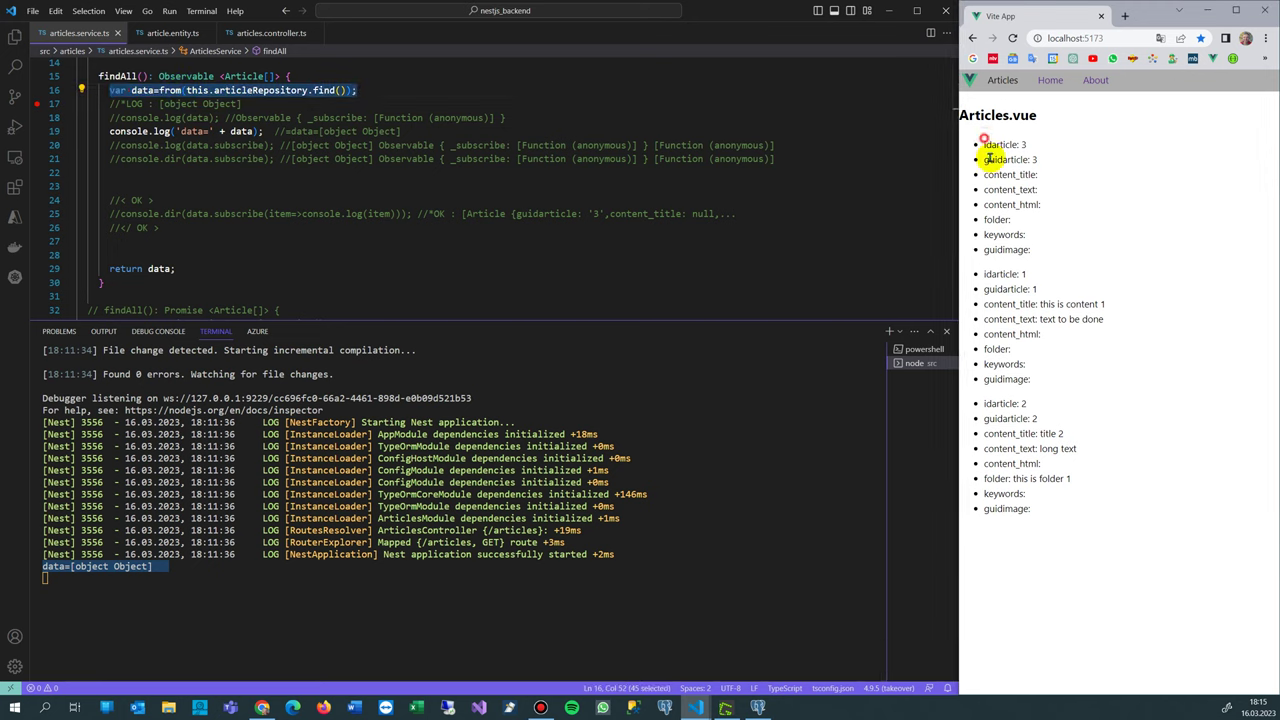
drag(978, 138, 1063, 527)
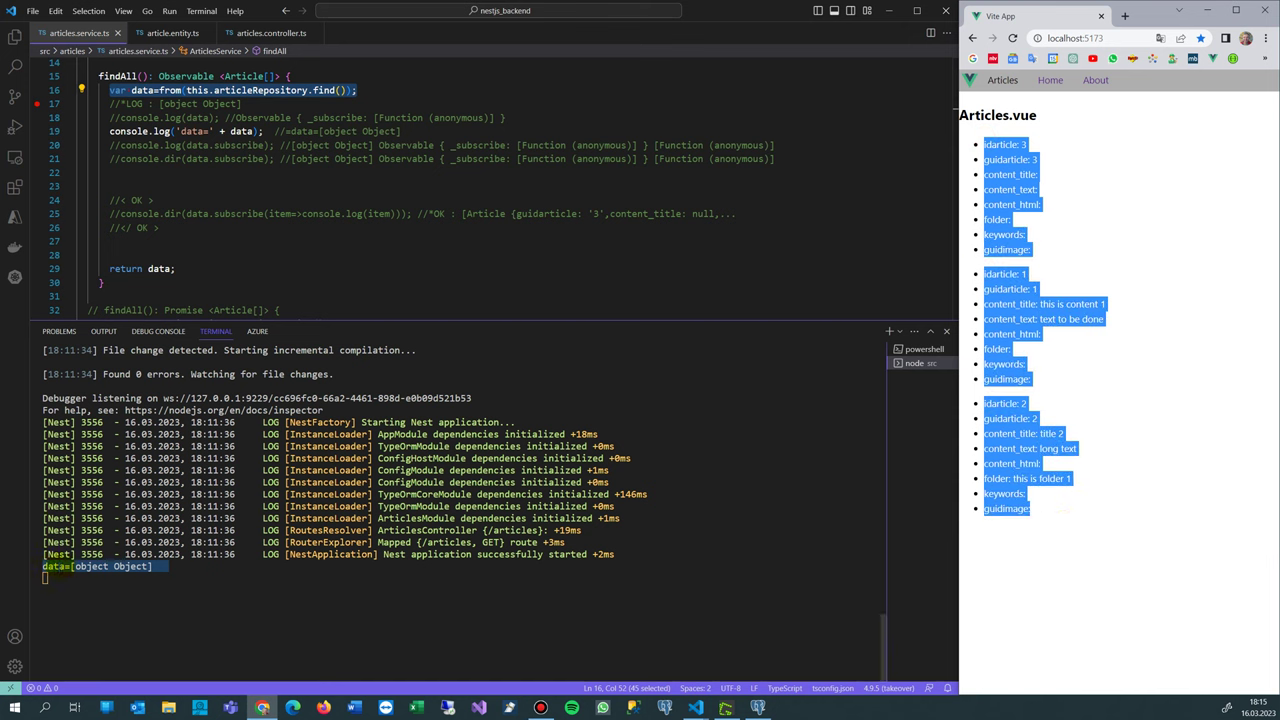
Step: Reload the articles page and highlight the new [object Object] line and the log's concatenation
click(1013, 37)
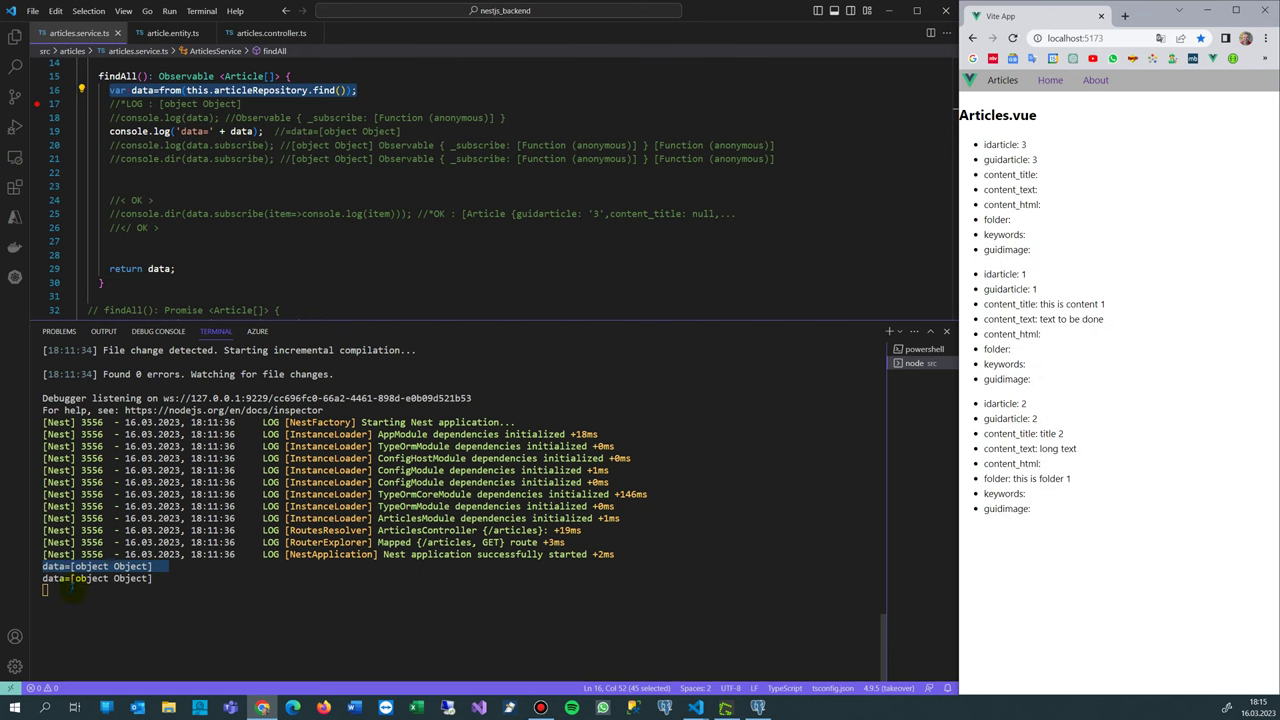
drag(70, 578, 185, 585)
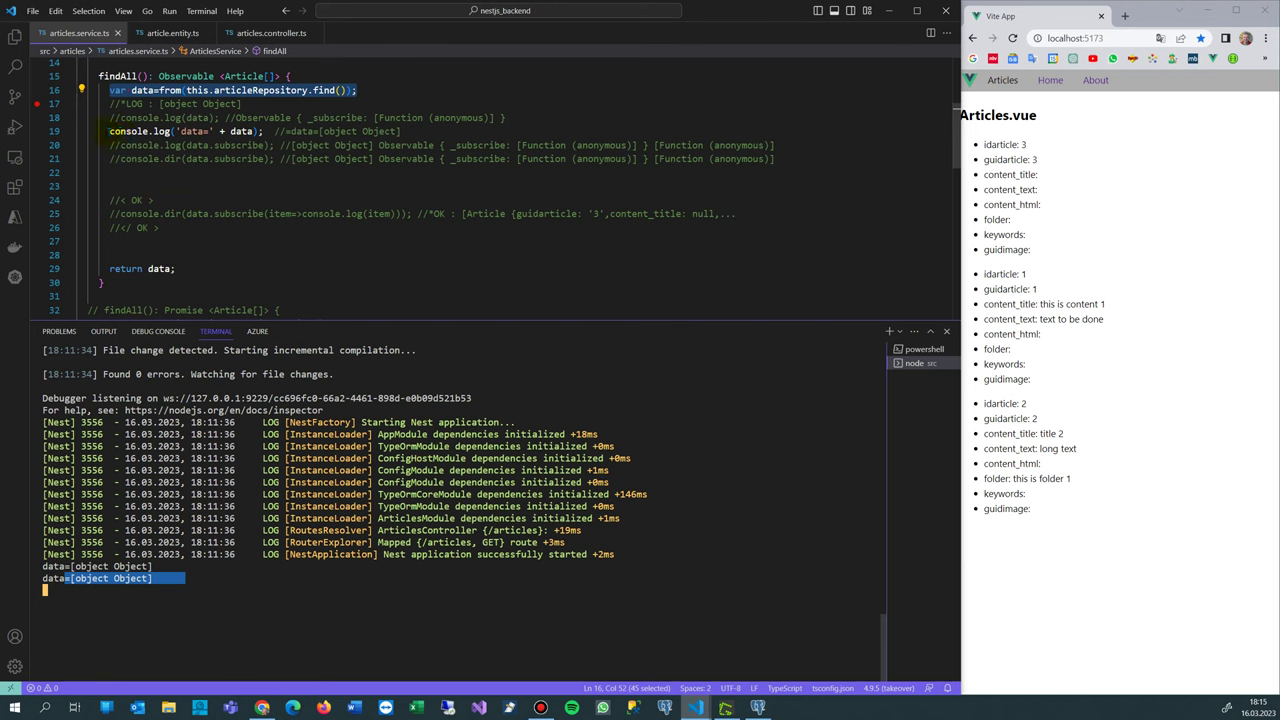
drag(110, 131, 260, 131)
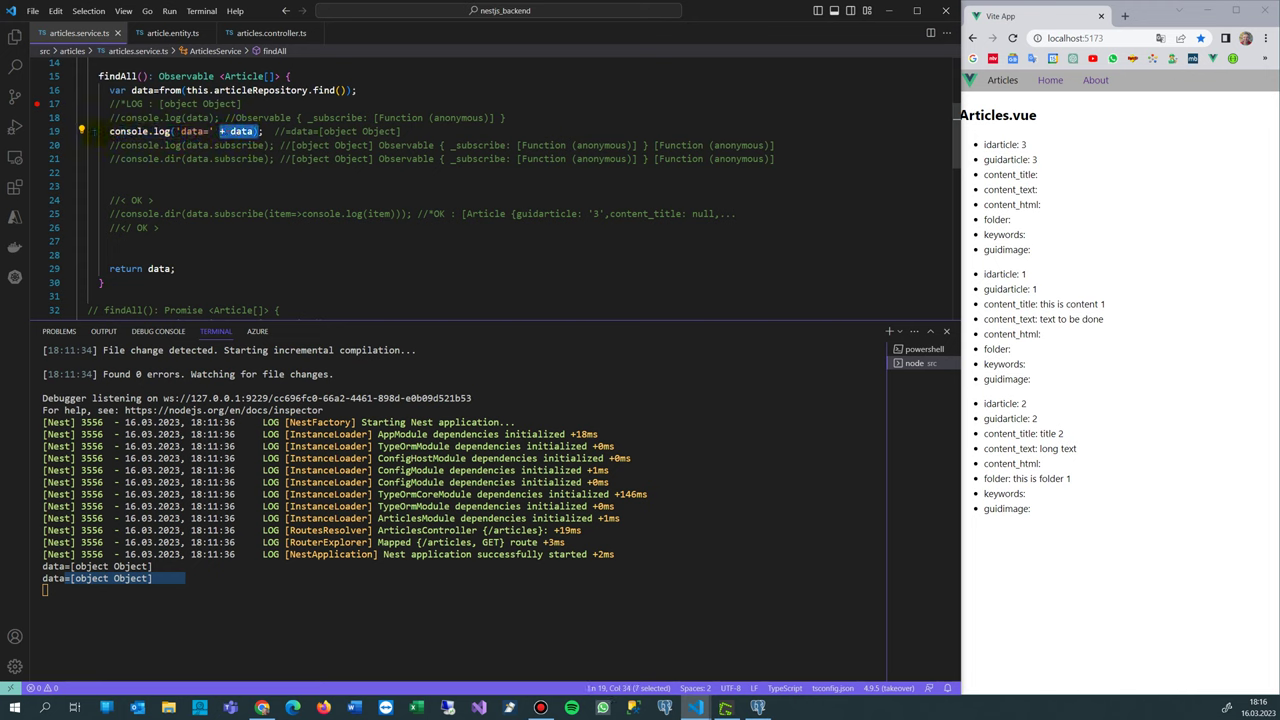
Step: Comment out the console.log on line 19 and uncomment the console.dir subscribe line 25
click(109, 131)
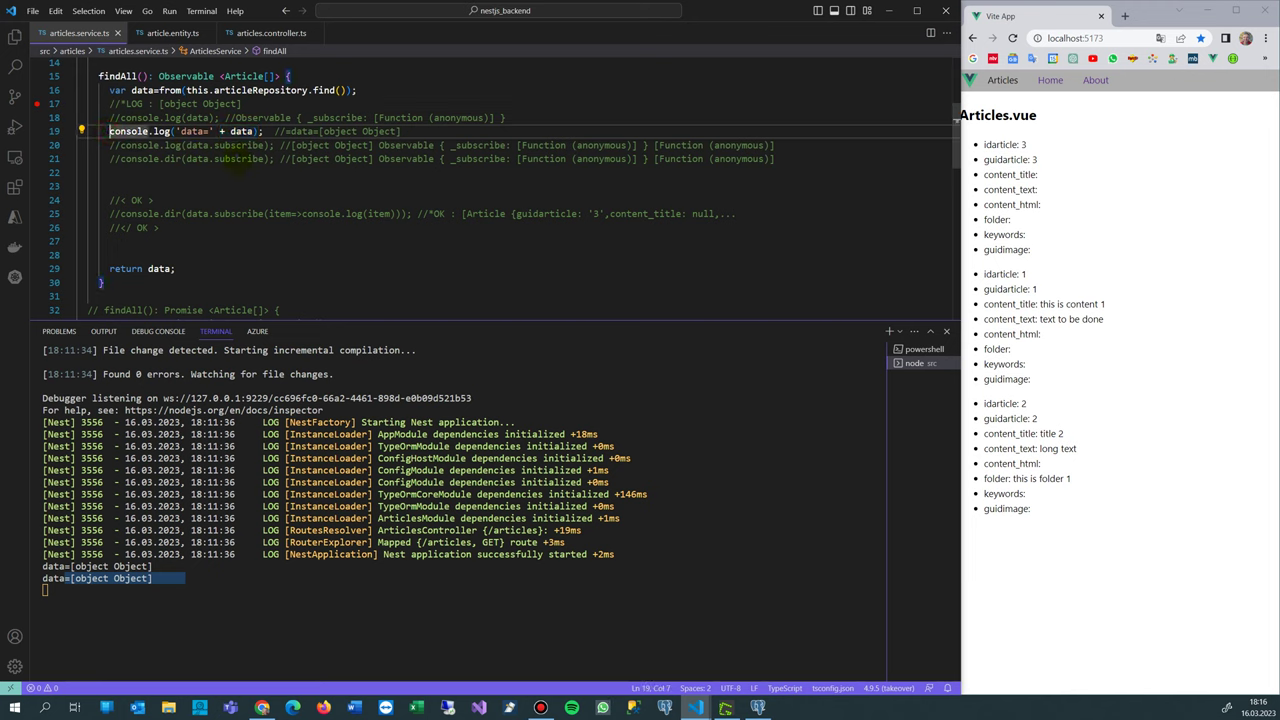
text(//)
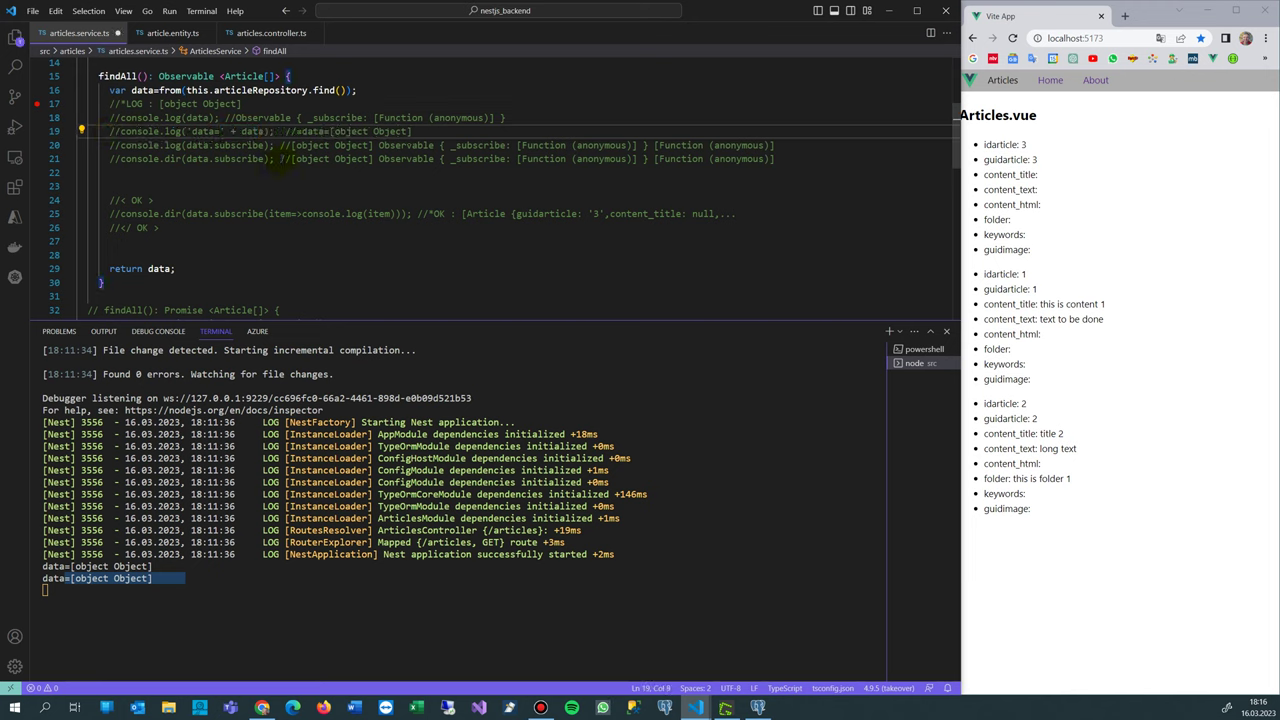
drag(302, 131, 412, 131)
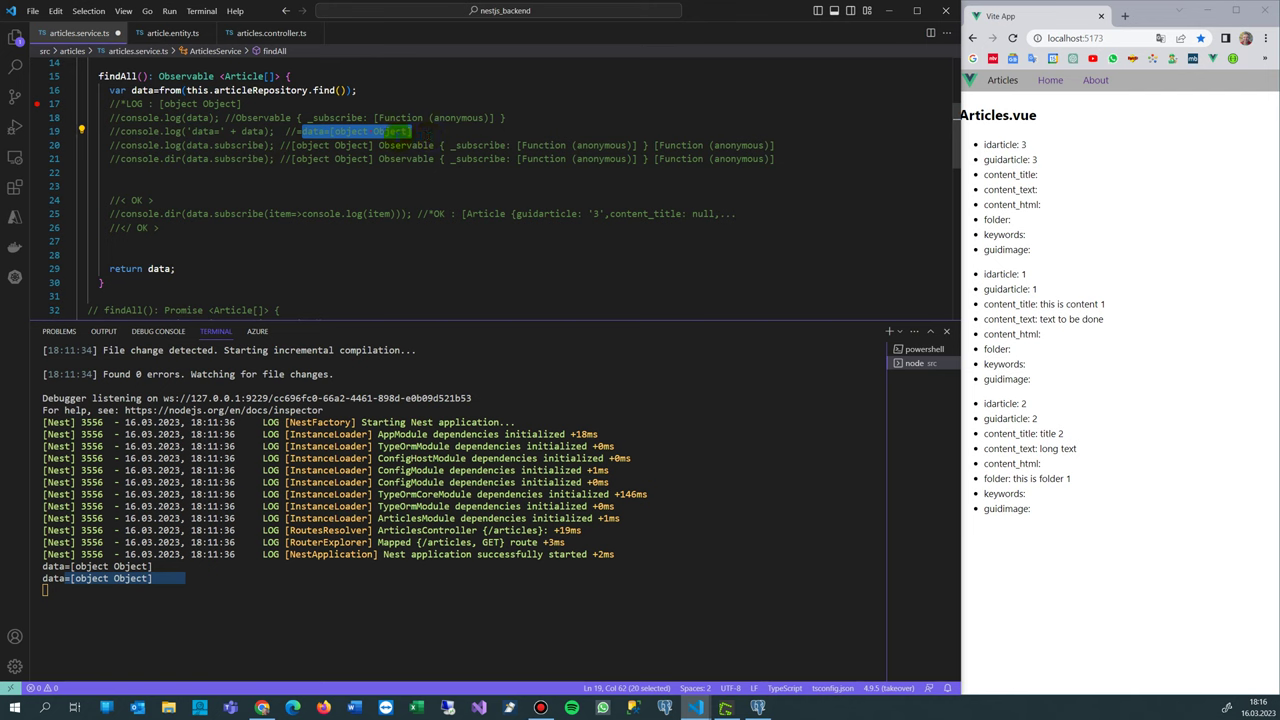
click(110, 213)
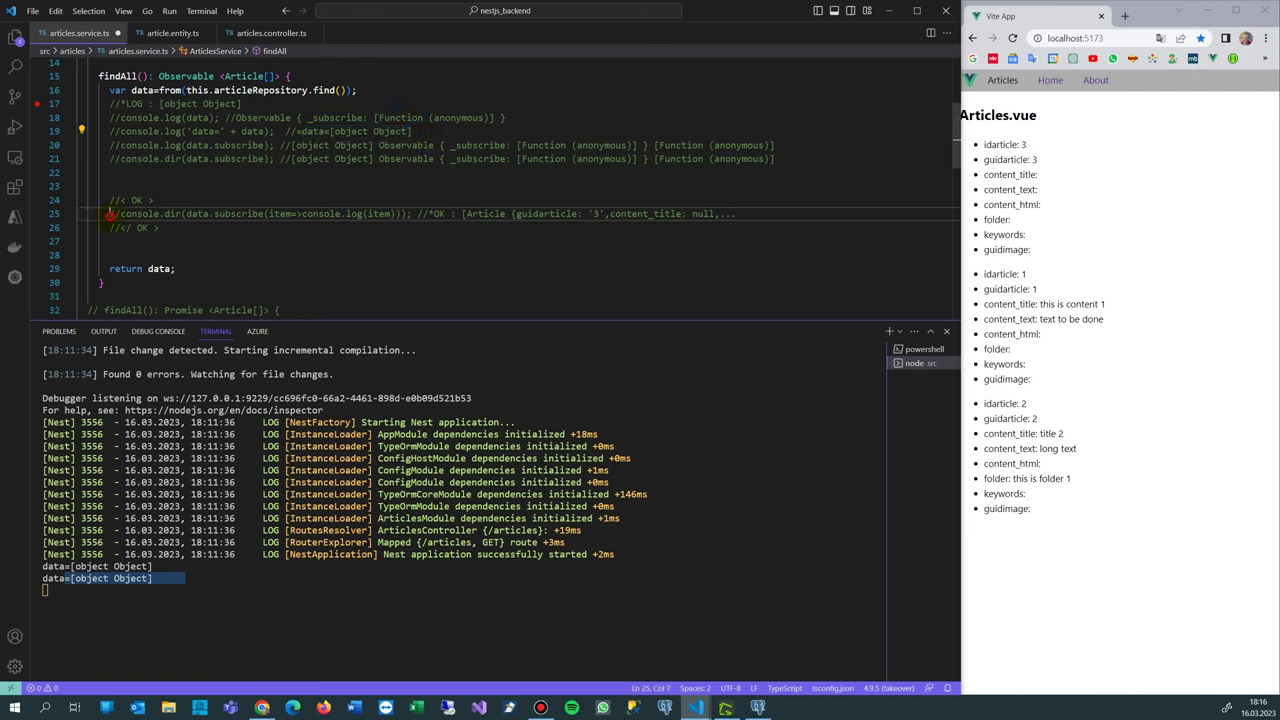
key(Delete)
key(Delete)
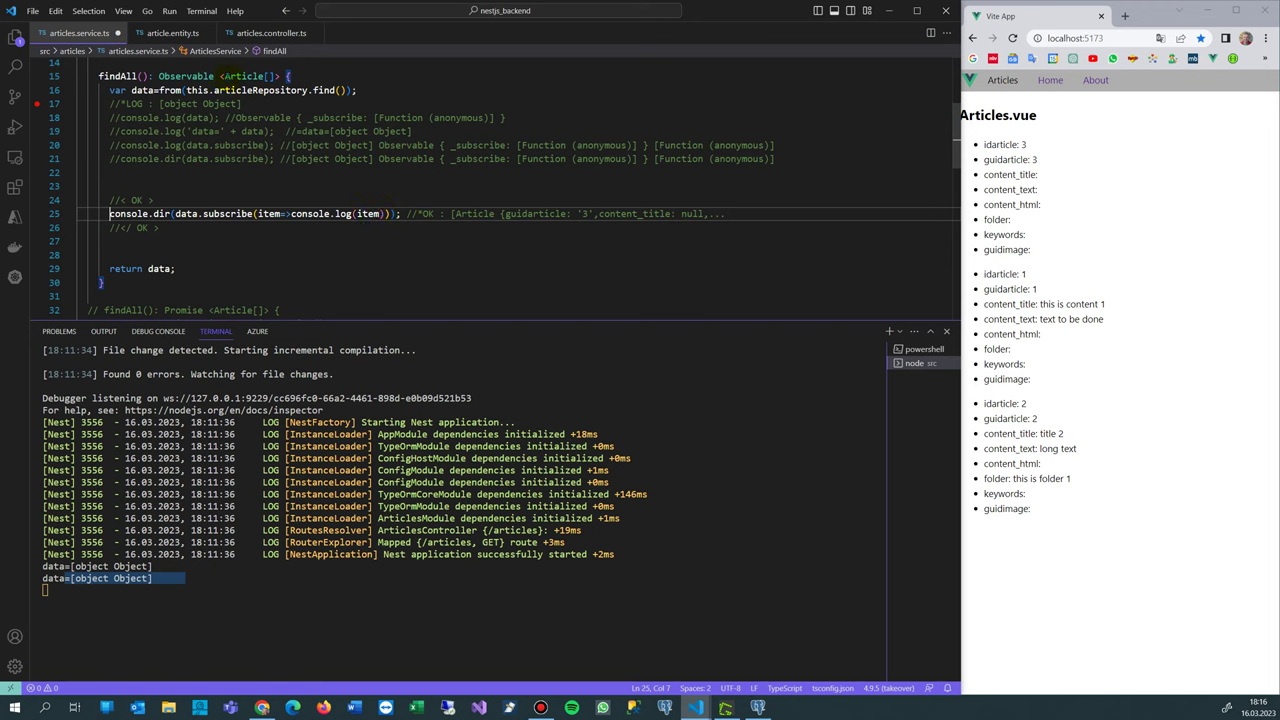
mouse_move(186, 76)
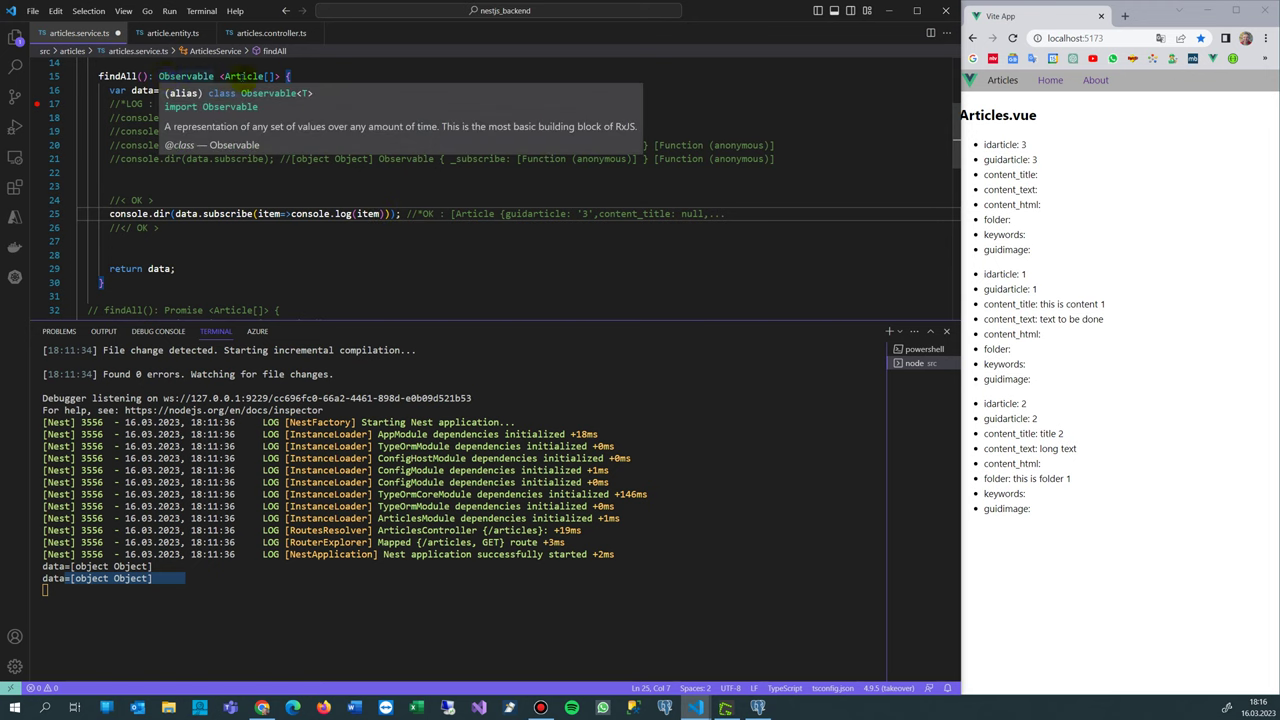
drag(222, 76, 272, 76)
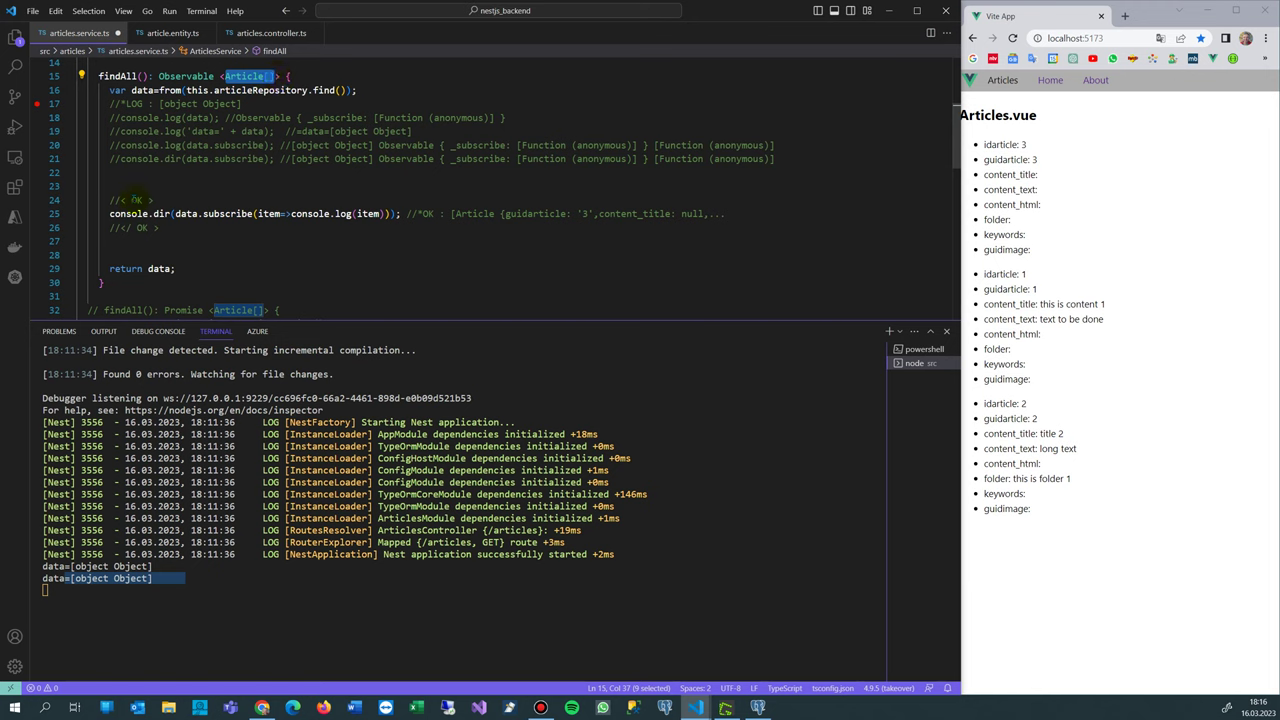
Step: Insert data.subscribe inside console.dir using the autocomplete suggestion, and save
click(270, 241)
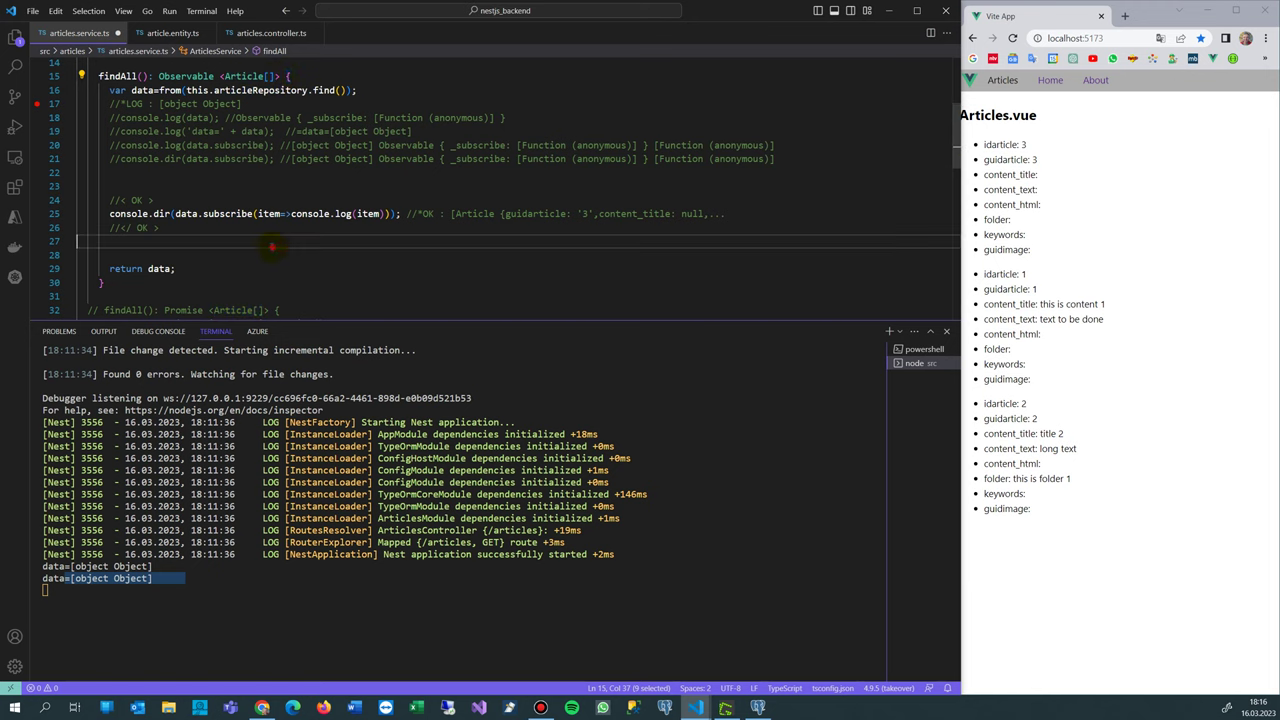
click(175, 214)
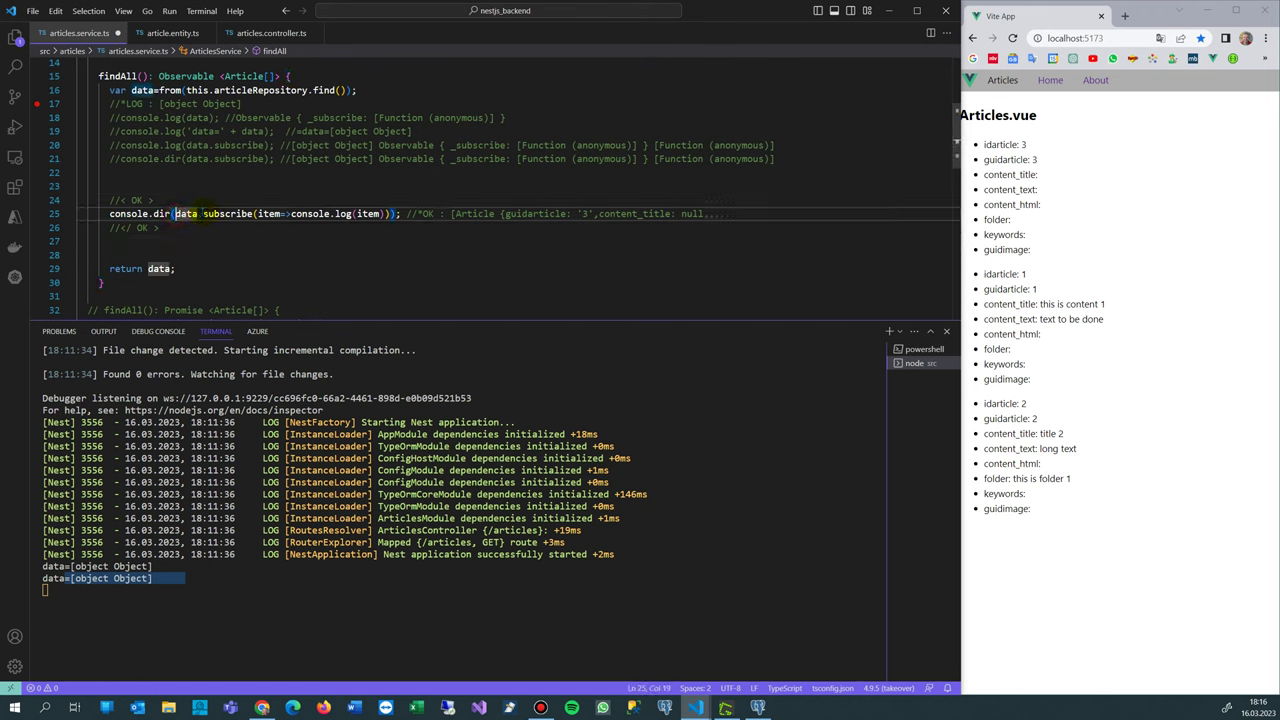
drag(175, 214, 200, 214)
text(.)
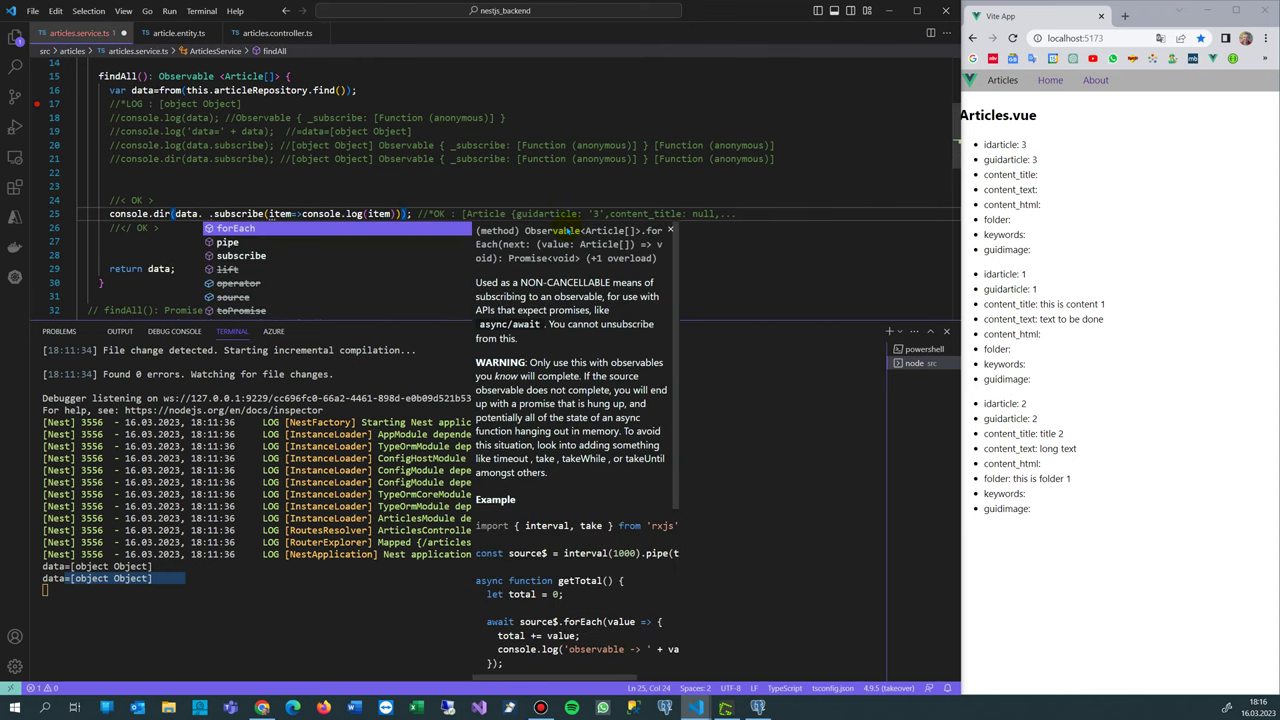
key(Down)
key(Down)
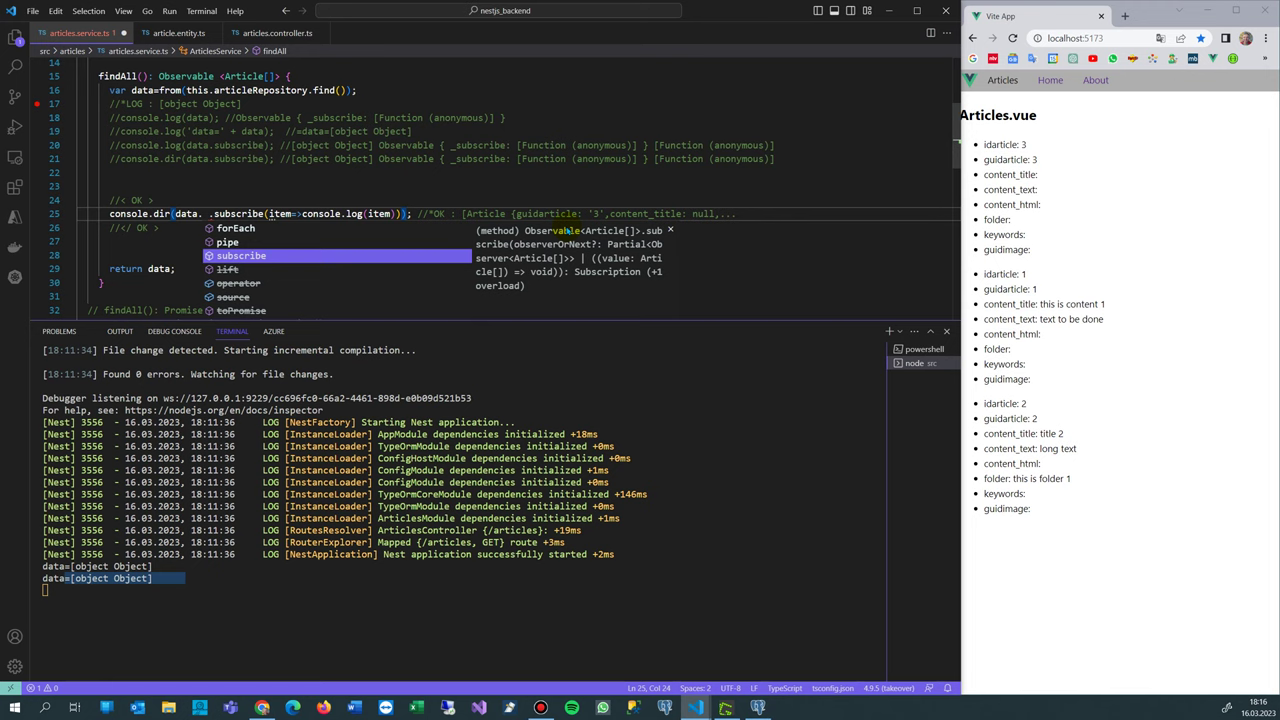
key(Return)
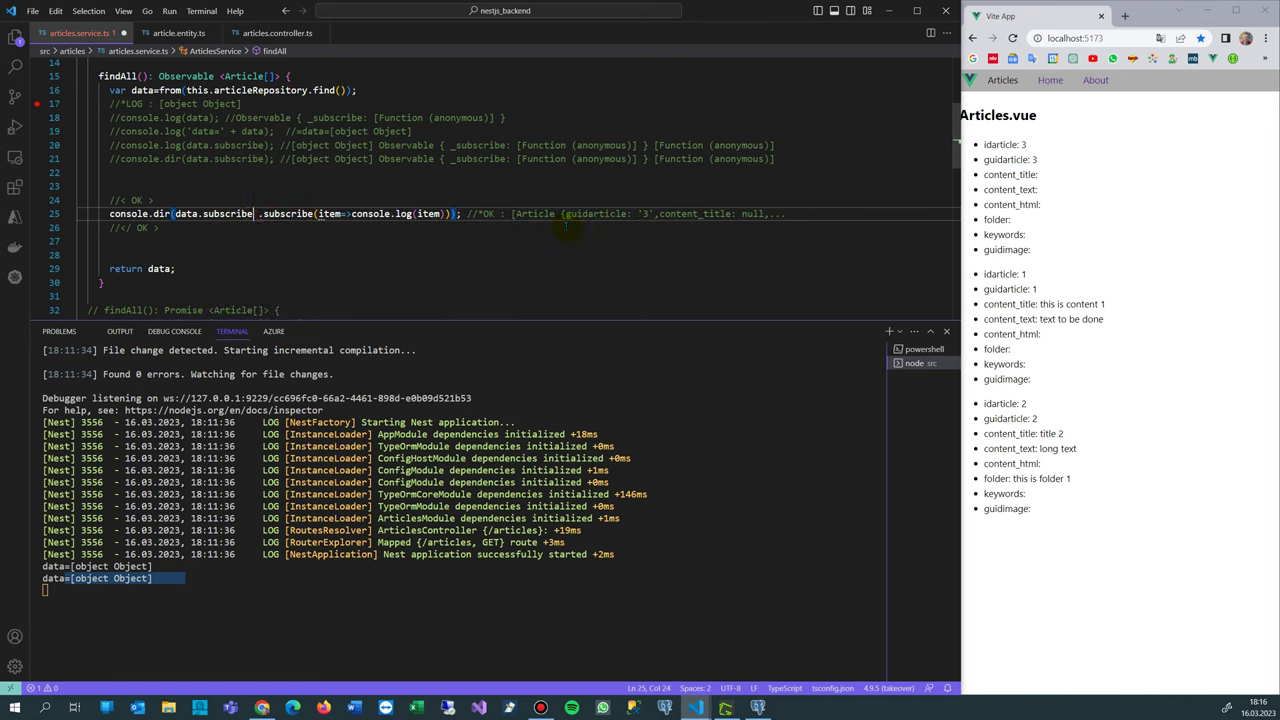
text(()
key(ctrl+s)
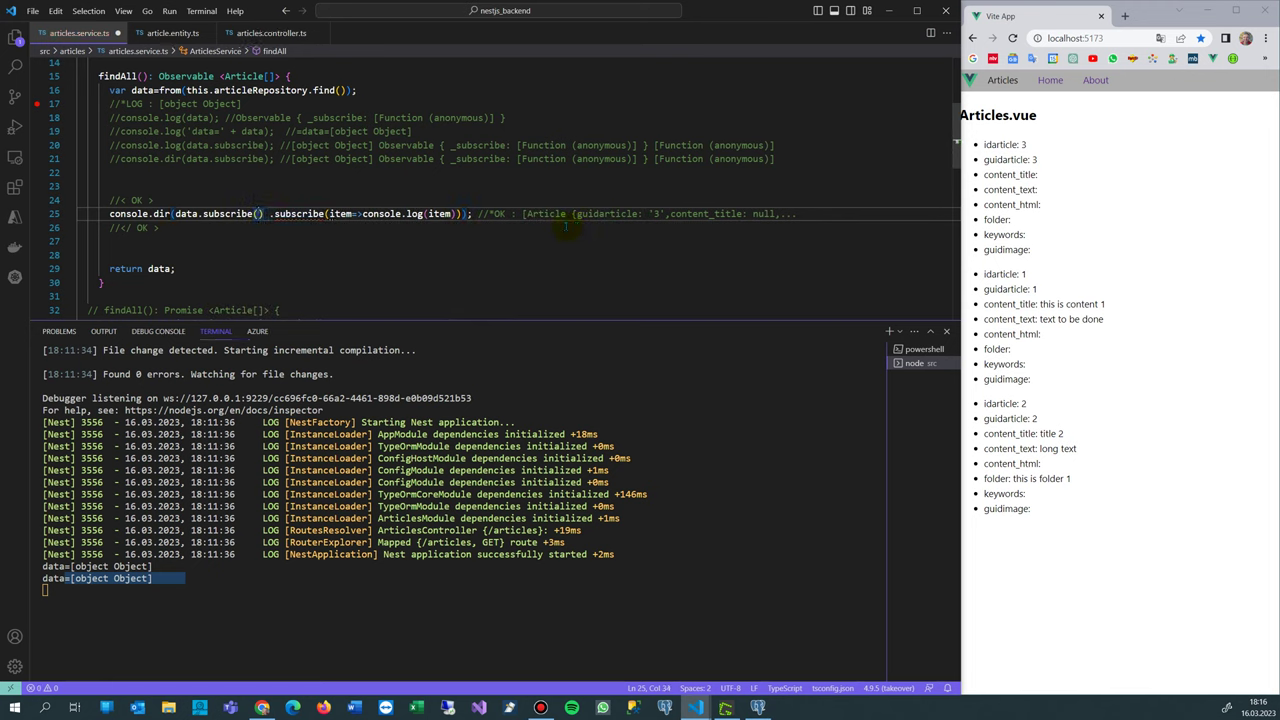
text(it)
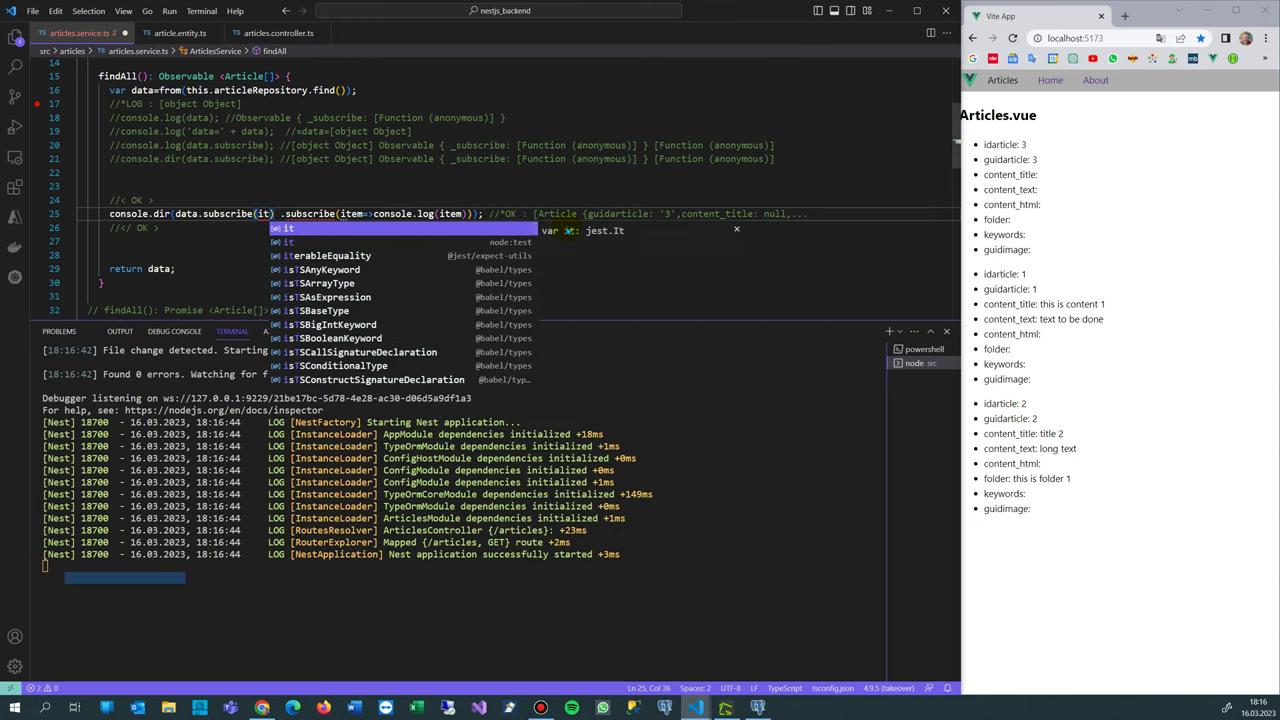
text(em)
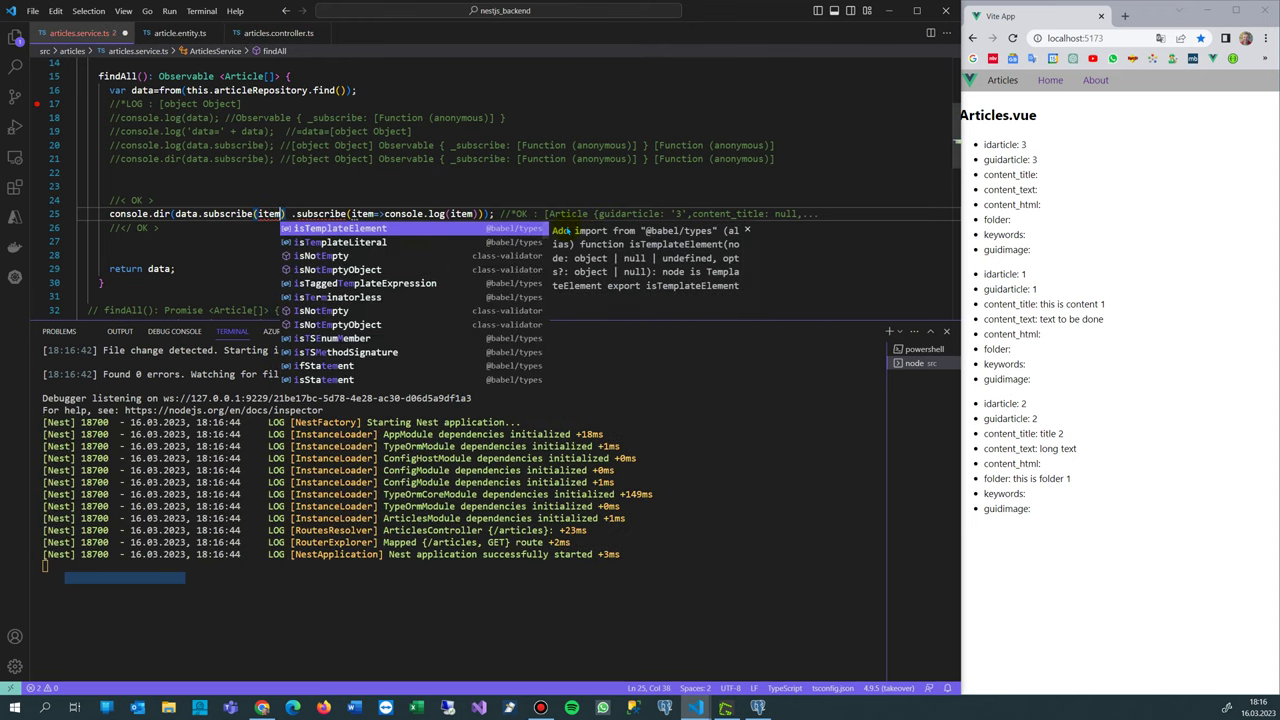
text(=>it) .)
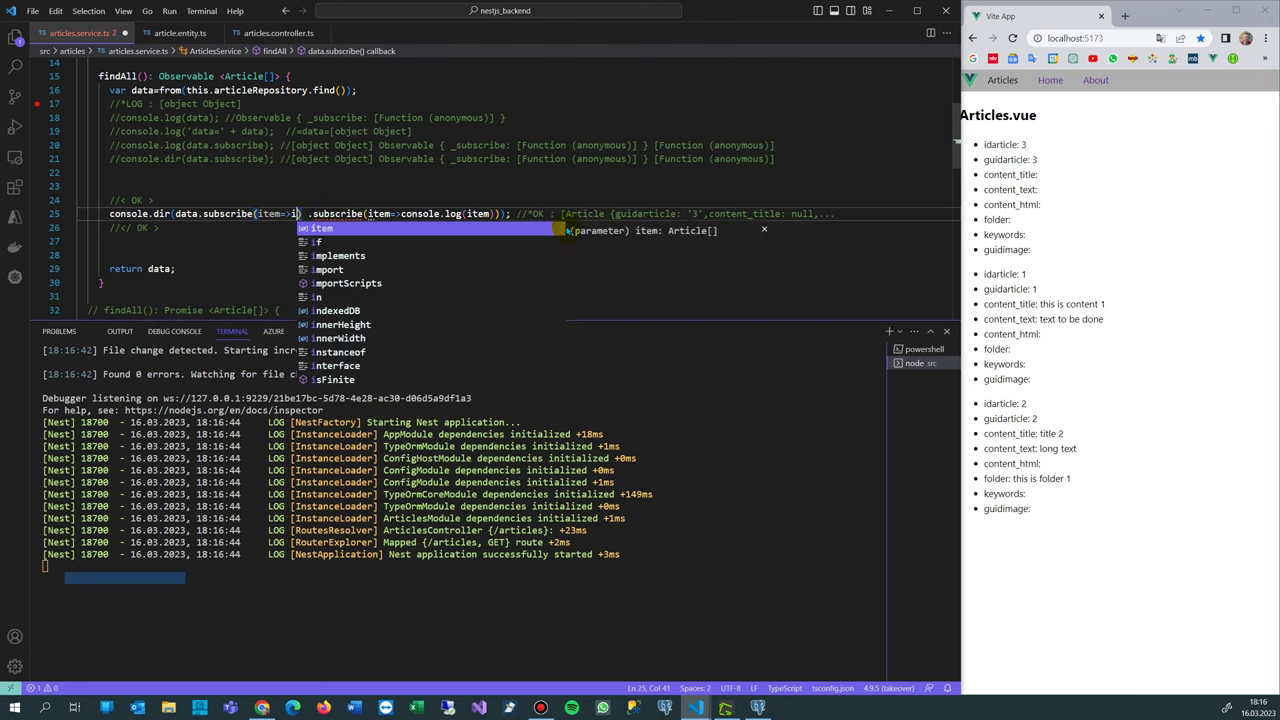
text(s)
Step: Remove the half-written callback, redundant subscribe(item) call and extra dot, then save
key(BackSpace)
key(BackSpace)
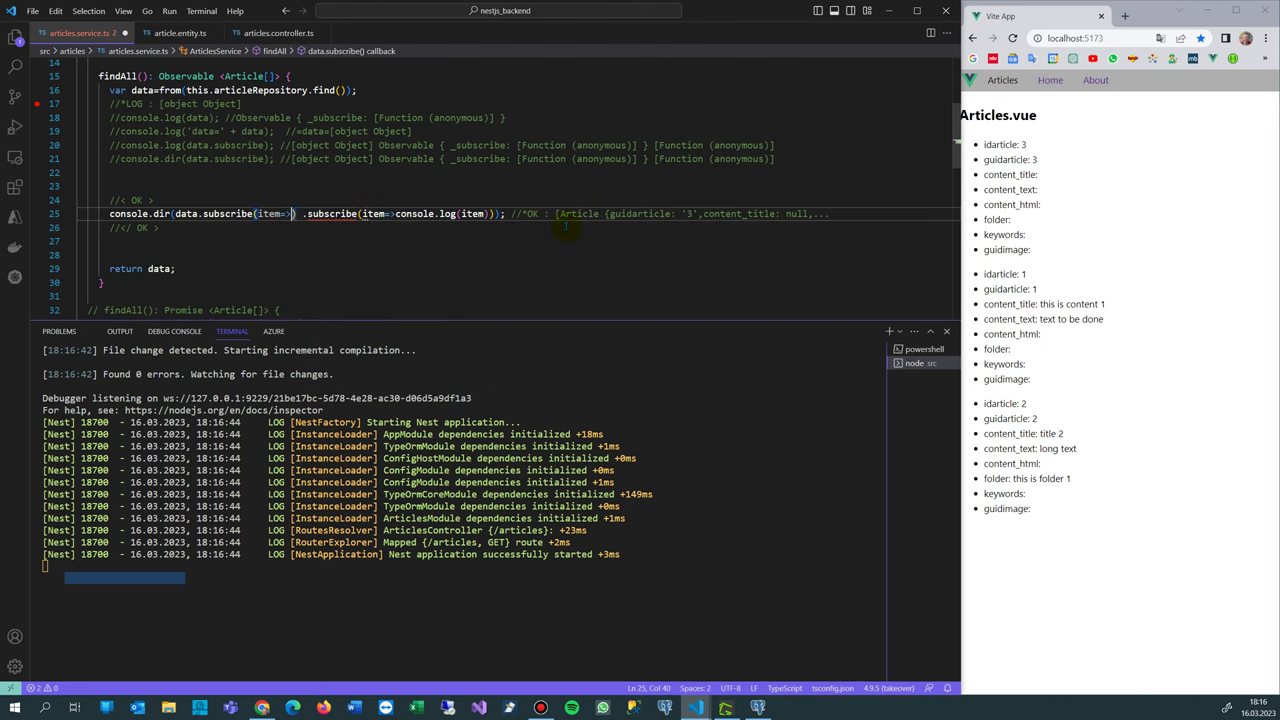
text(log)
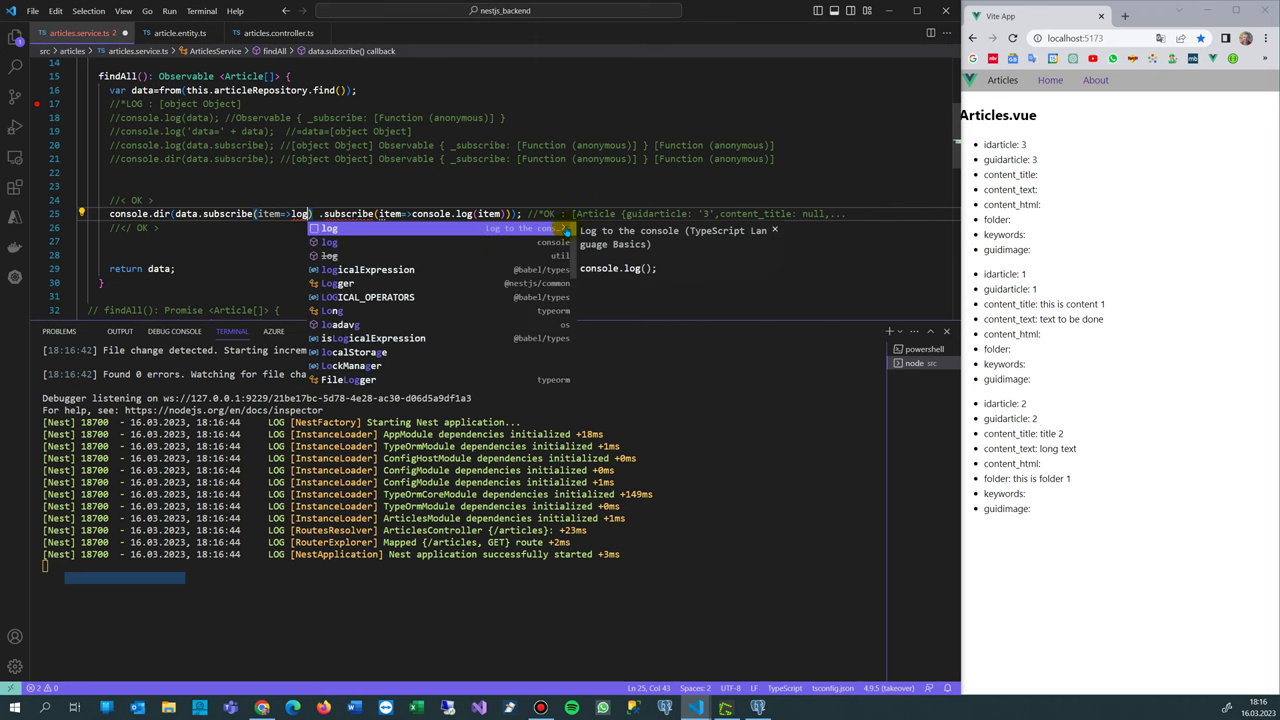
key(BackSpace)
key(BackSpace)
key(BackSpace)
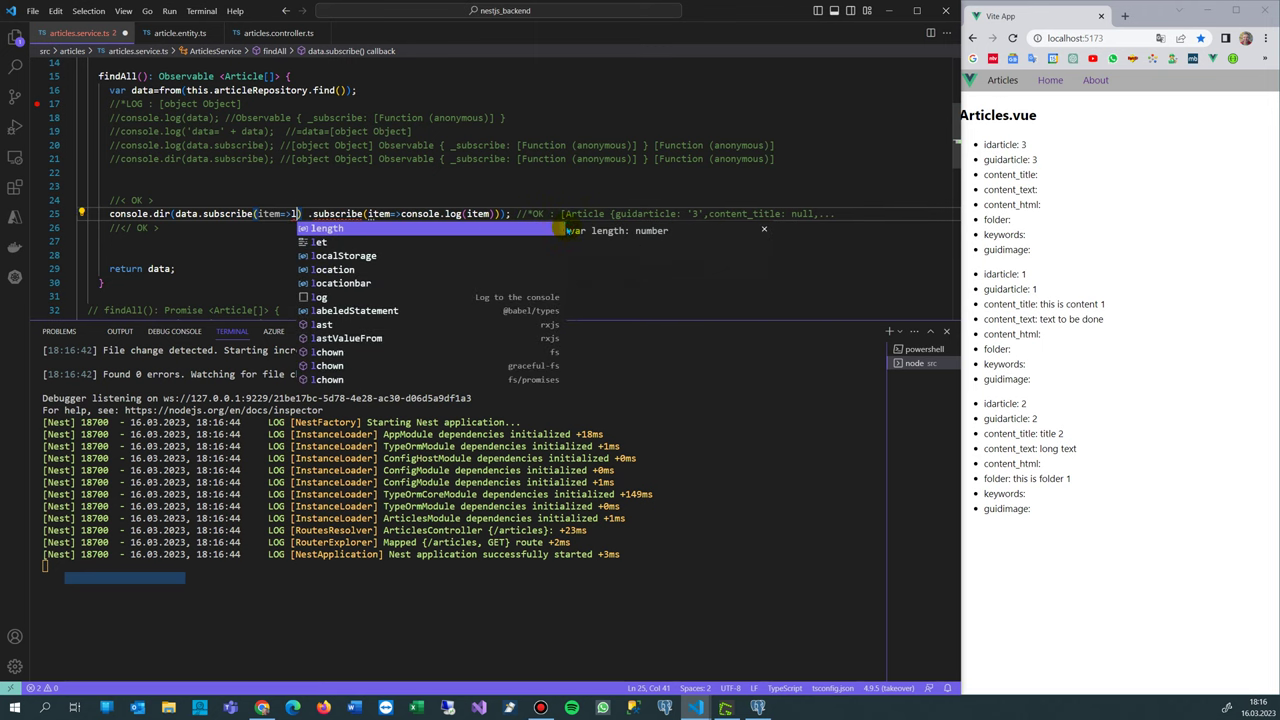
key(BackSpace)
key(BackSpace)
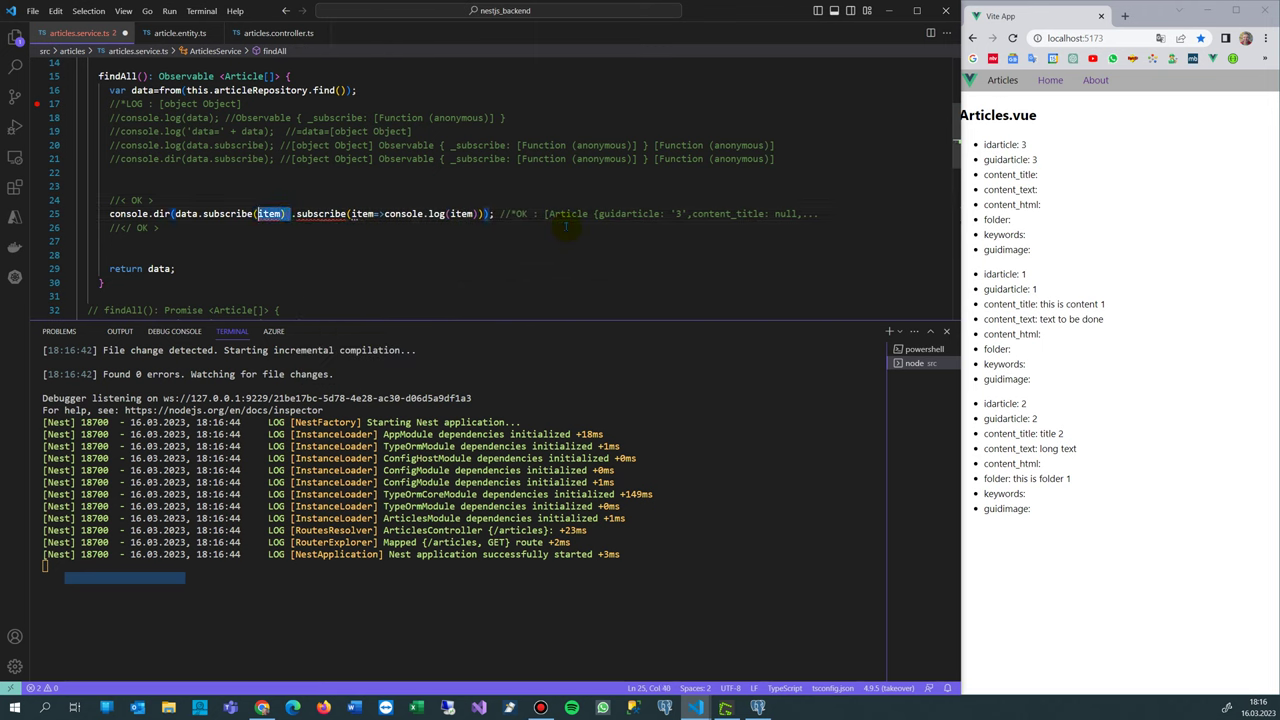
key(ctrl+shift+Left)
key(shift+Left)
key(shift+Right)
key(Delete)
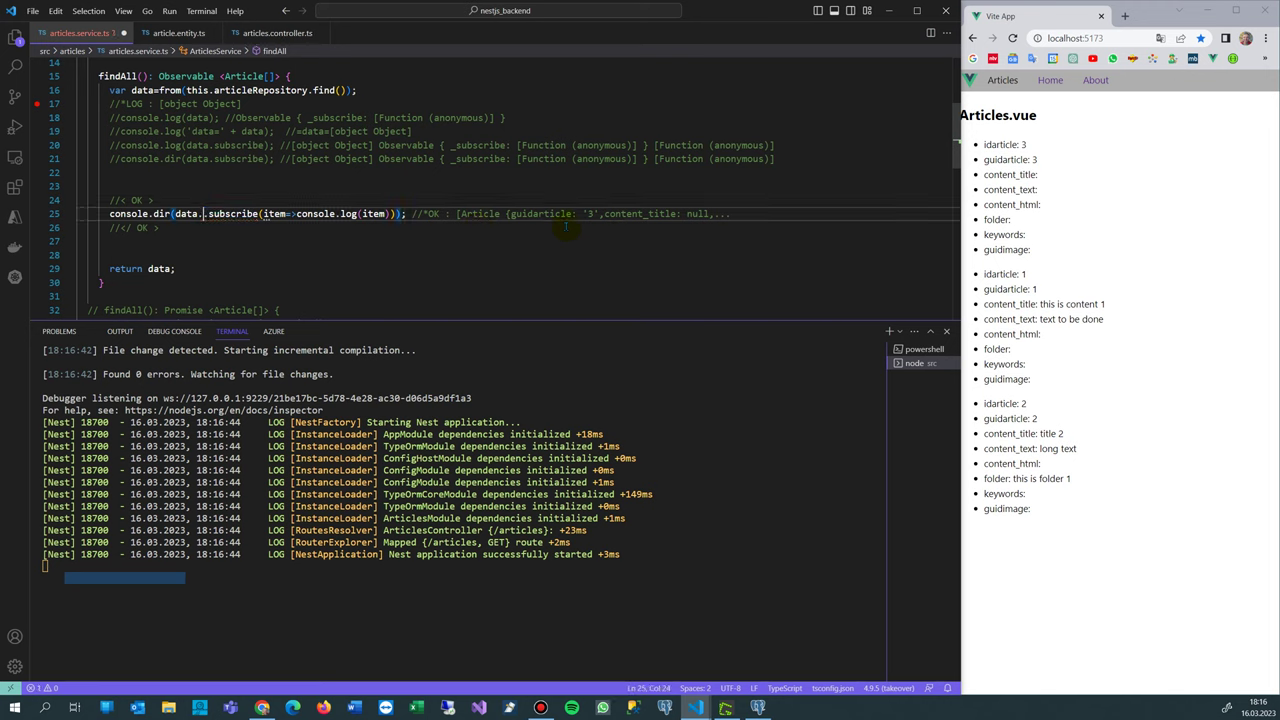
key(BackSpace)
key(ctrl+s)
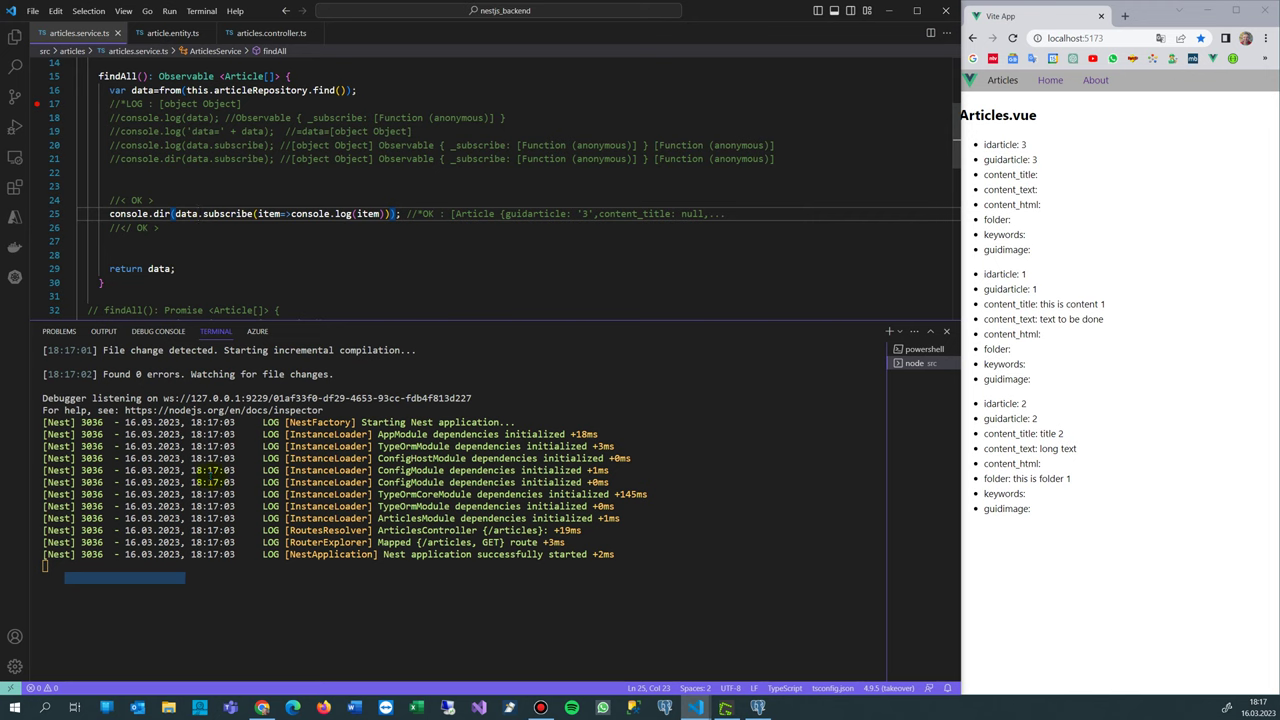
Step: Reload the localhost:5173 Articles page and highlight the full Article objects in the terminal
click(1013, 37)
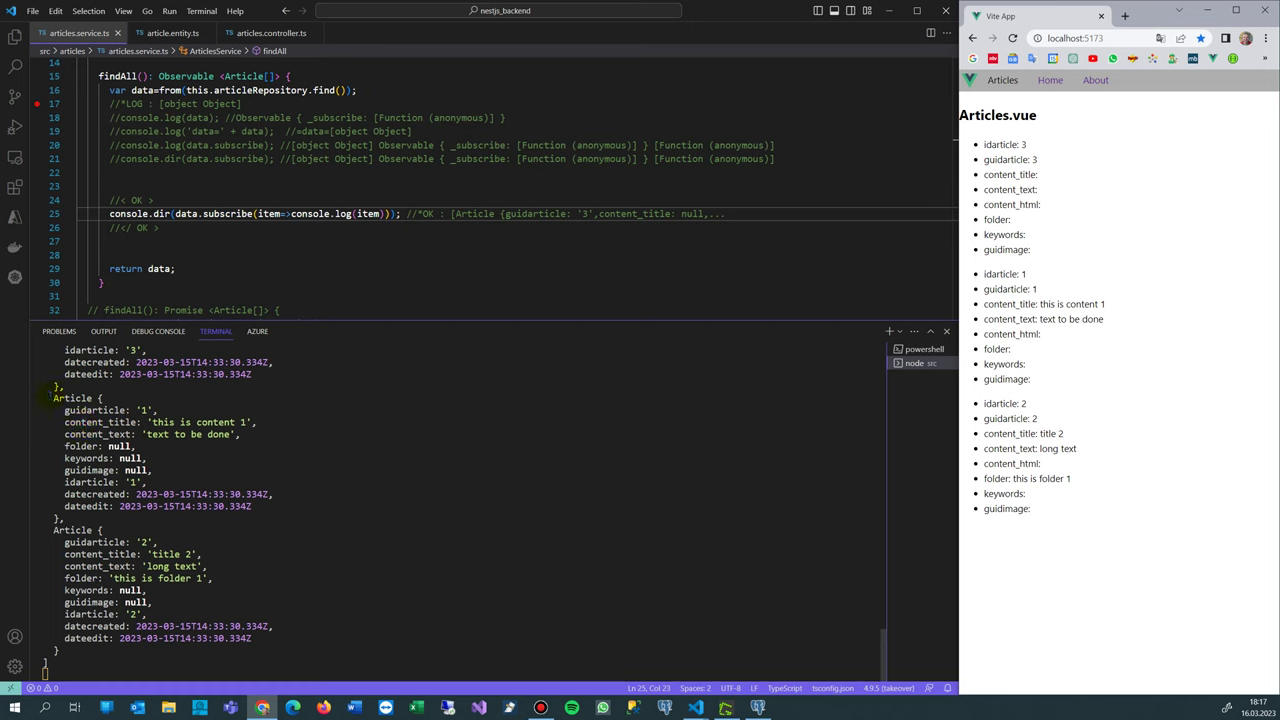
mouse_move(54, 398)
mouse_down()
mouse_move(175, 517)
mouse_move(212, 650)
mouse_up()
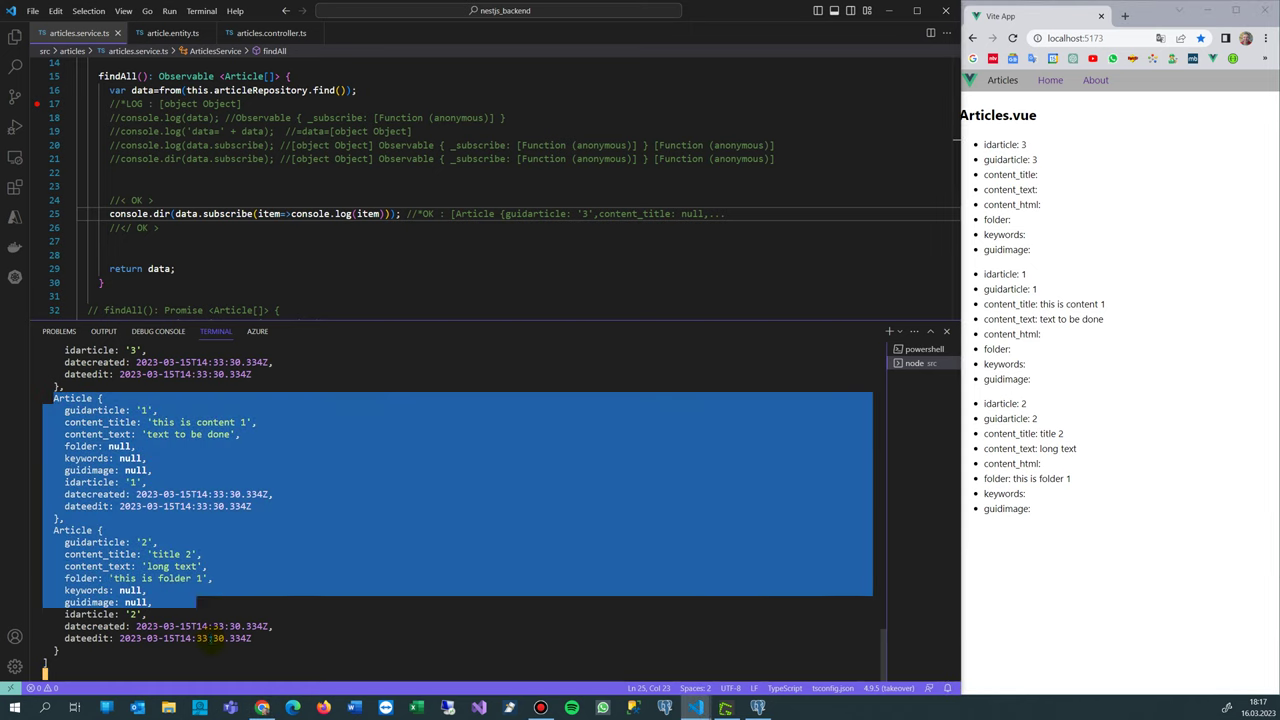
Step: Replace dir with log on line 25, save, reload, and check the logged Article object
double_click(160, 213)
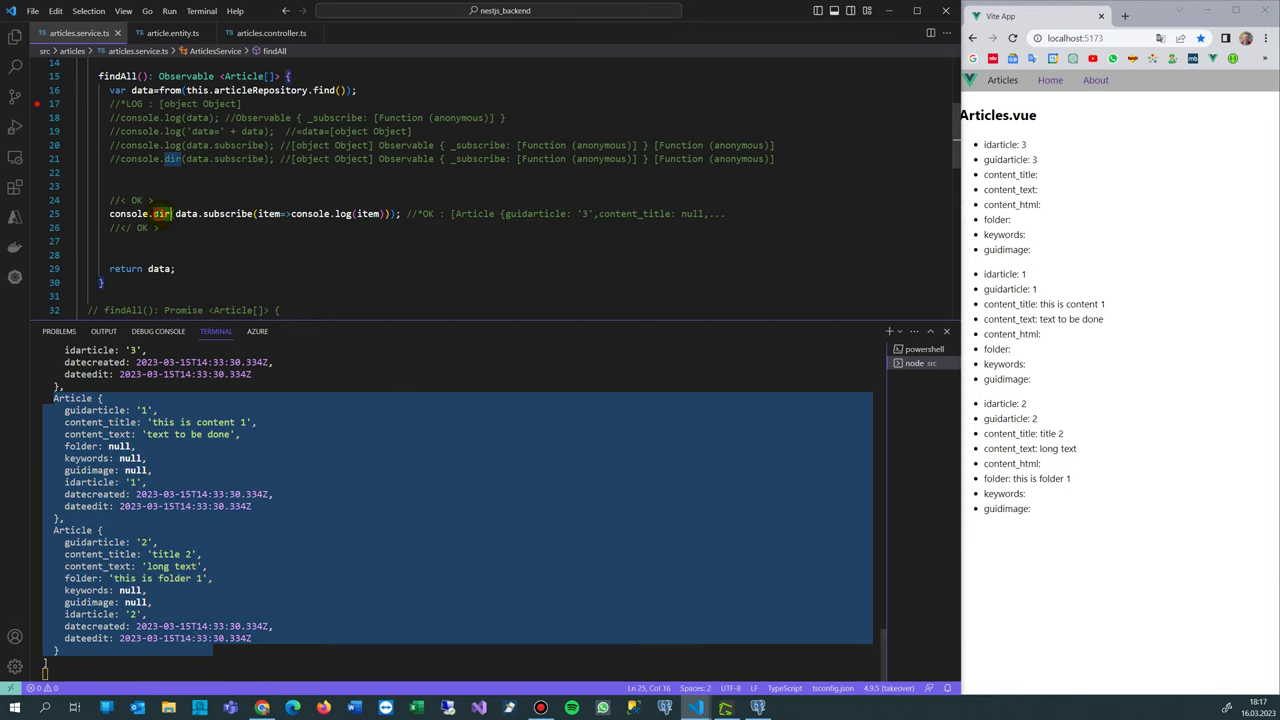
text(log)
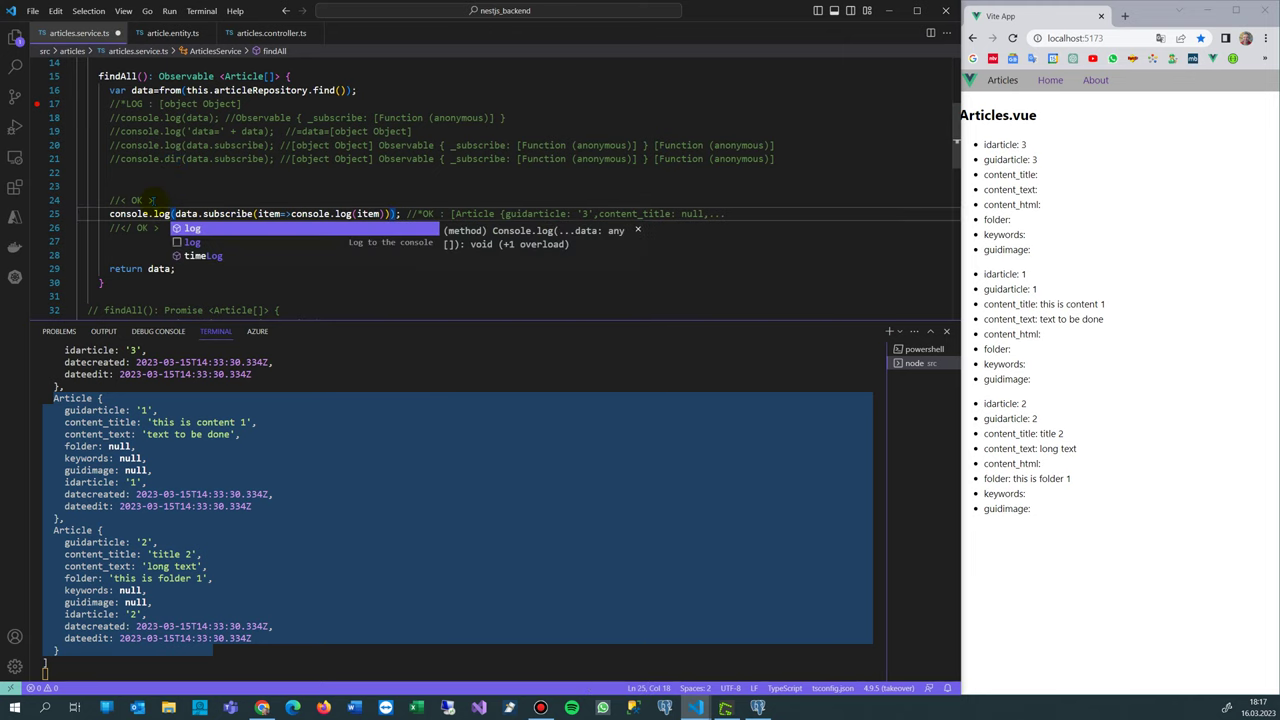
click(293, 188)
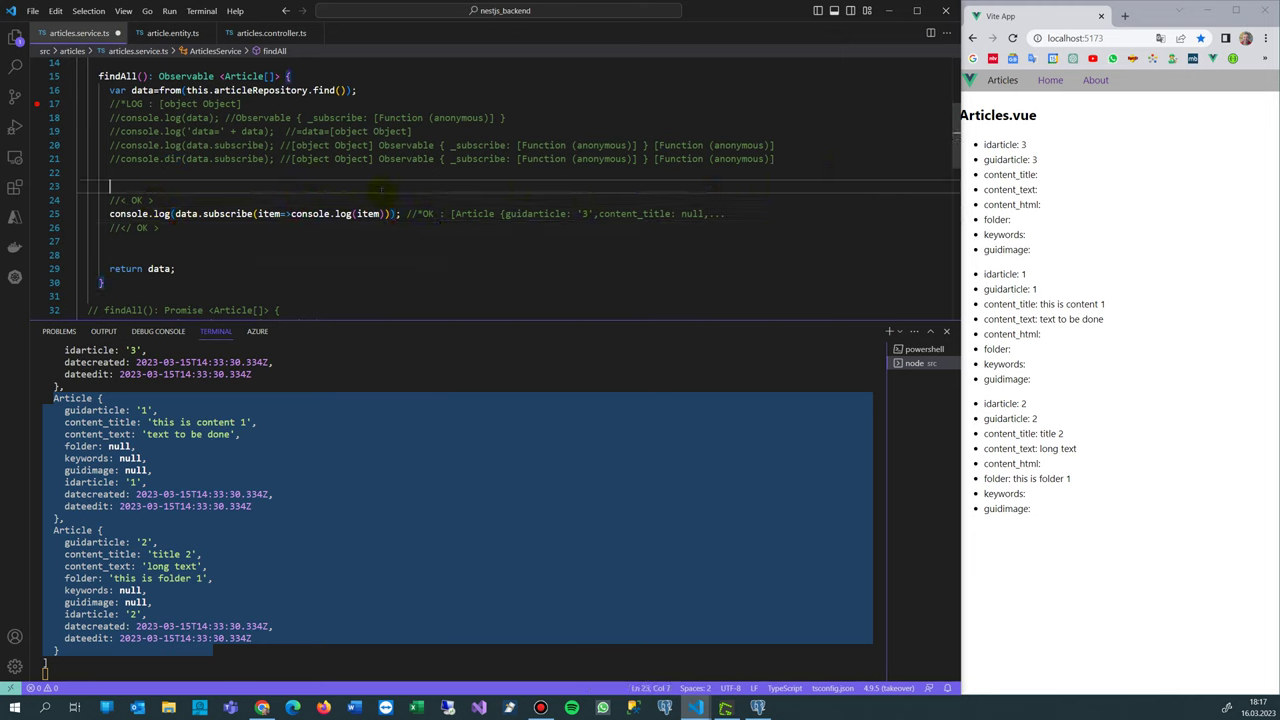
key(ctrl+s)
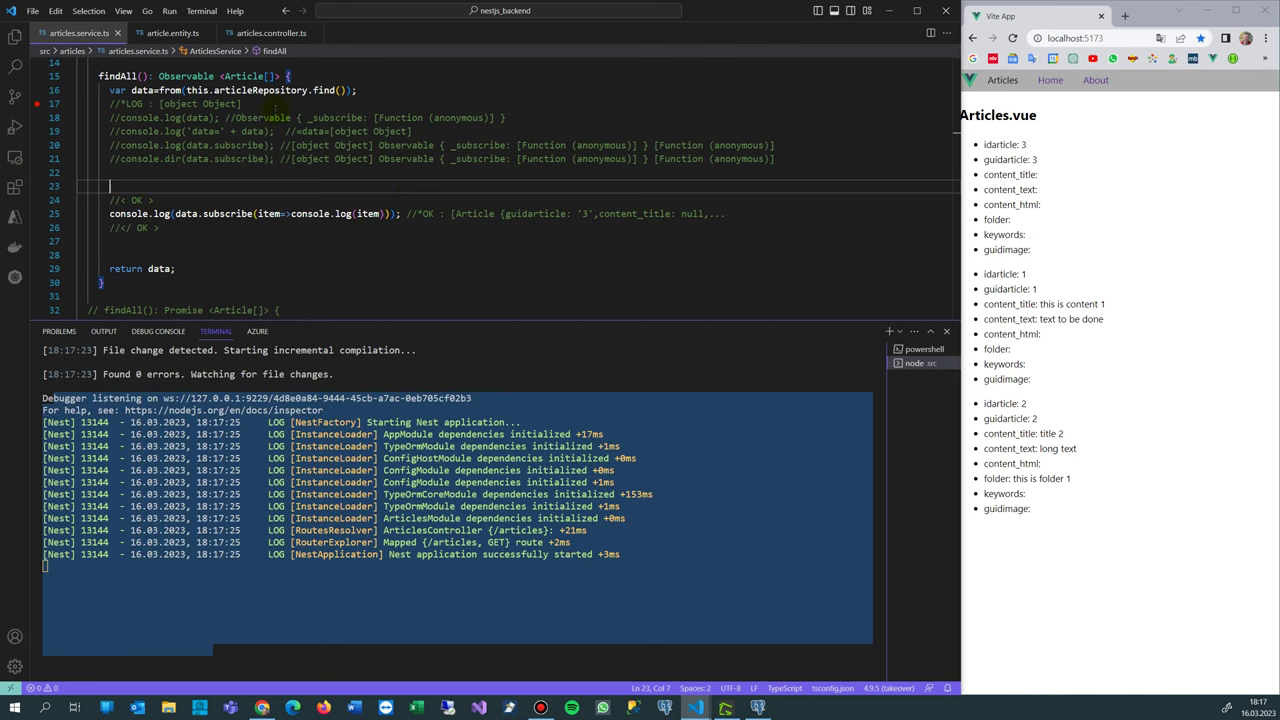
click(1013, 38)
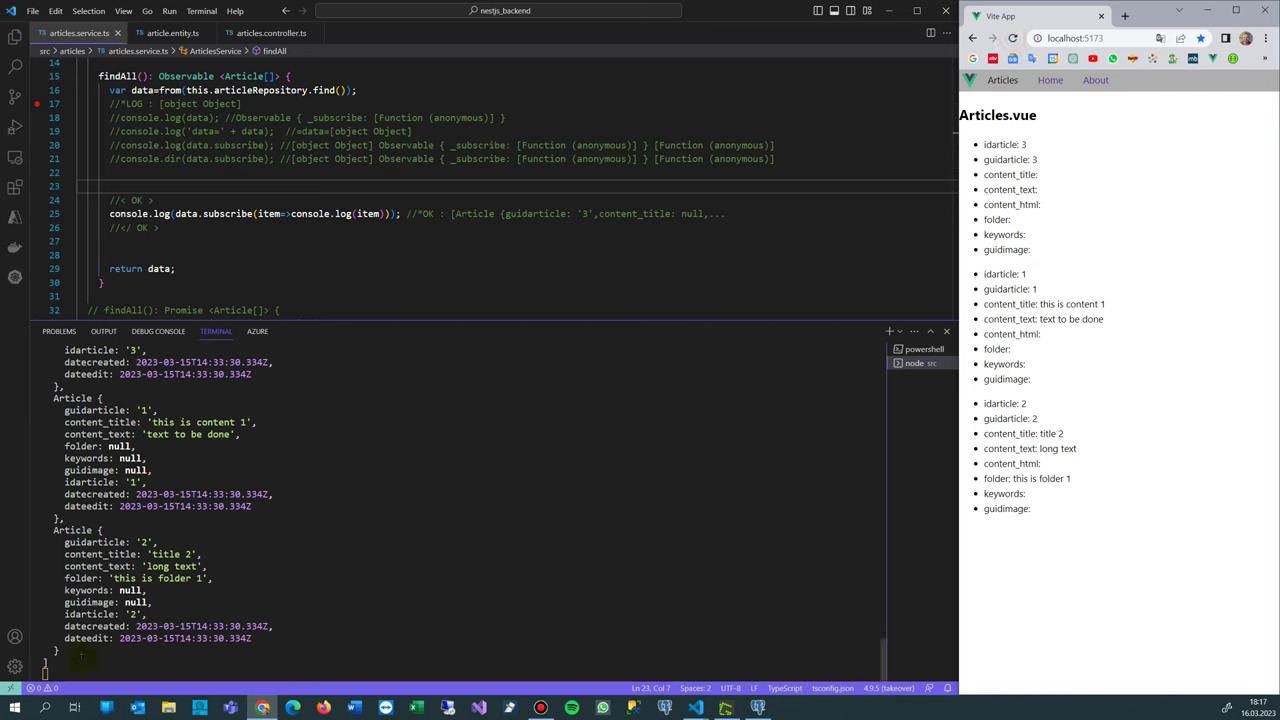
mouse_move(60, 662)
mouse_down()
mouse_move(22, 468)
mouse_move(26, 545)
mouse_up()
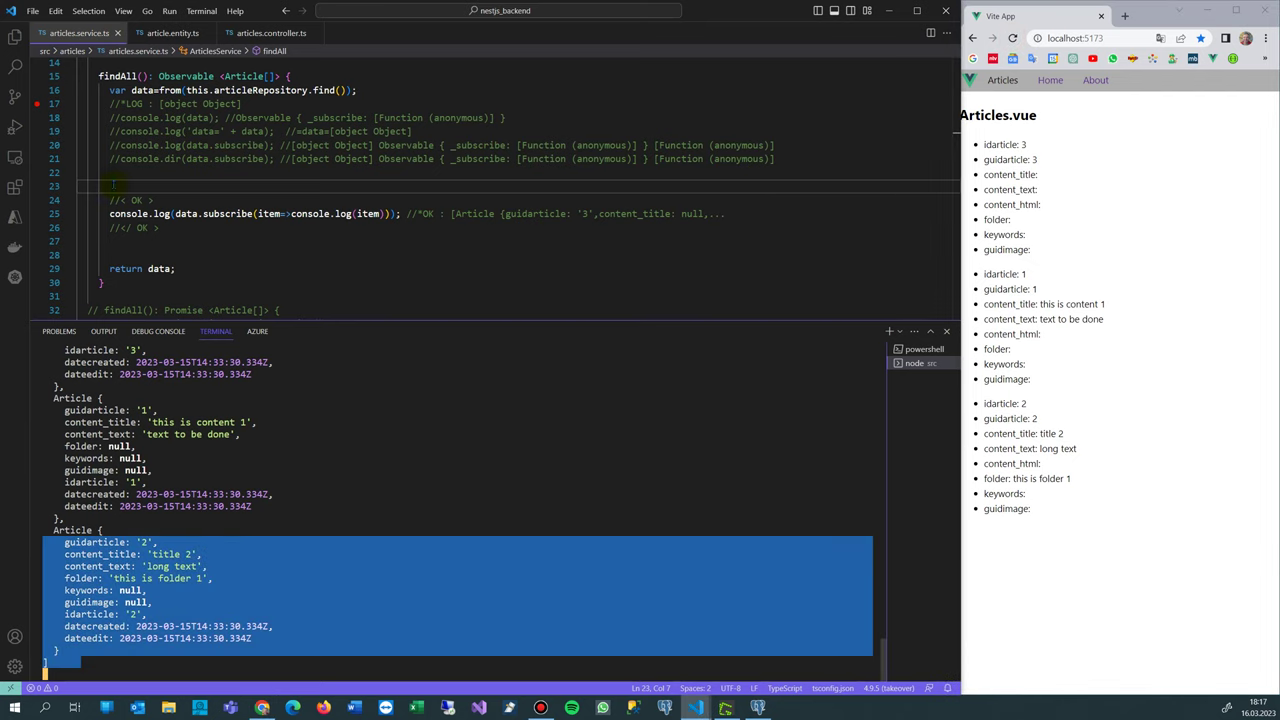